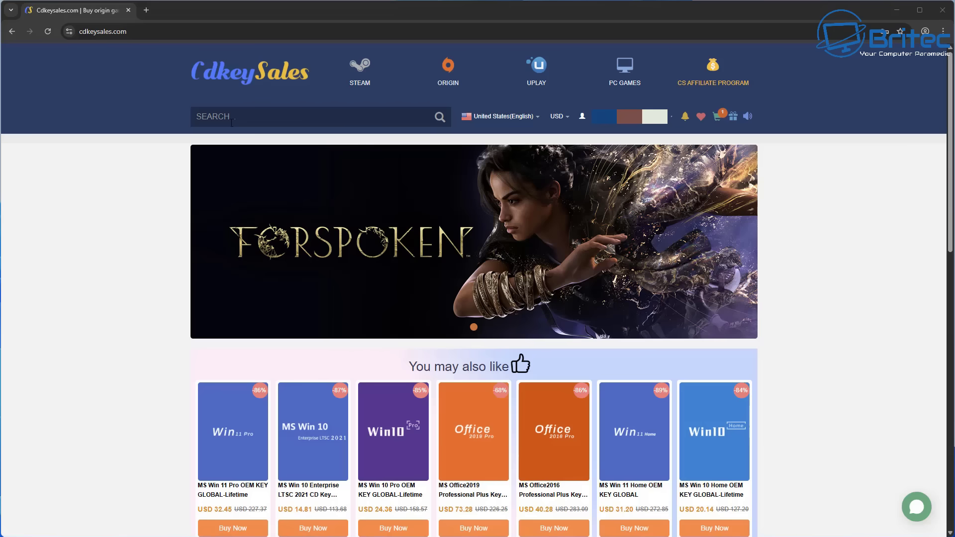
- Search the store for 'office' and start buying one MS Office2021 Professional Plus Key Global
left_click(259, 117)
type("office")
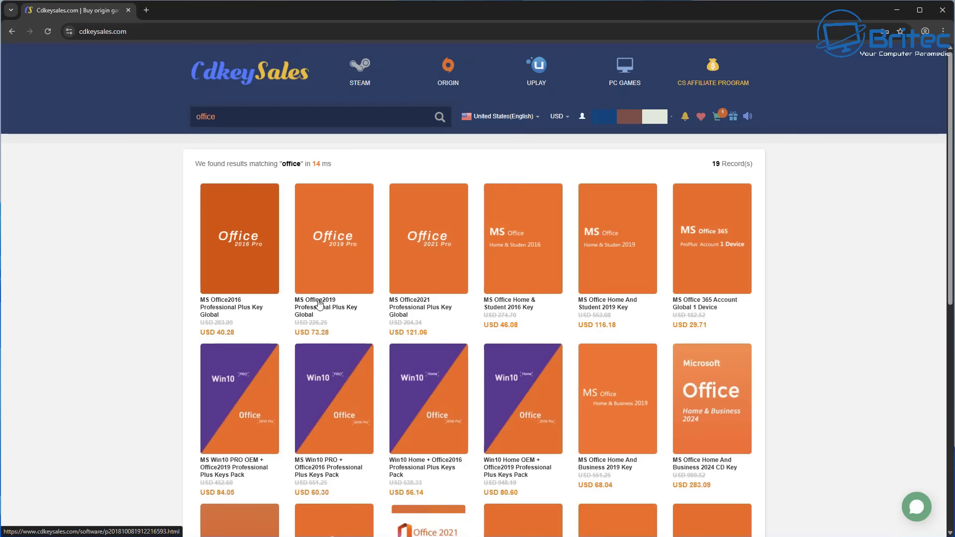
left_click(434, 269)
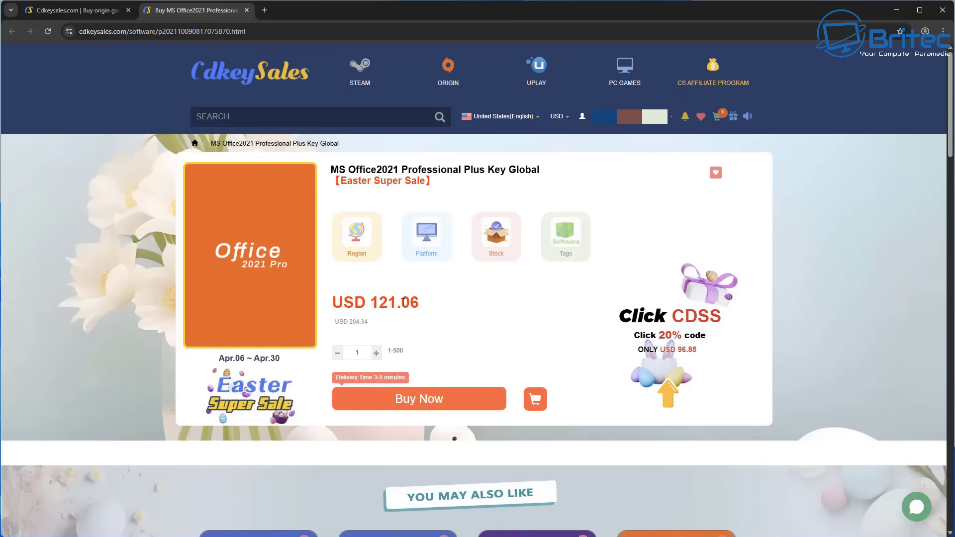
left_click(427, 408)
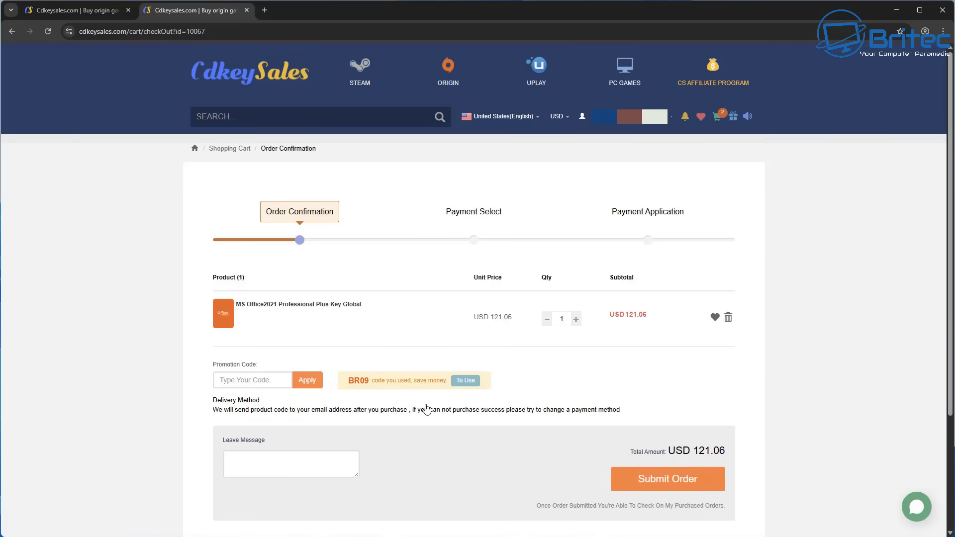
- Enter promotion code BR09 on the Office 2021 order and apply it
left_click(225, 380)
type("BR")
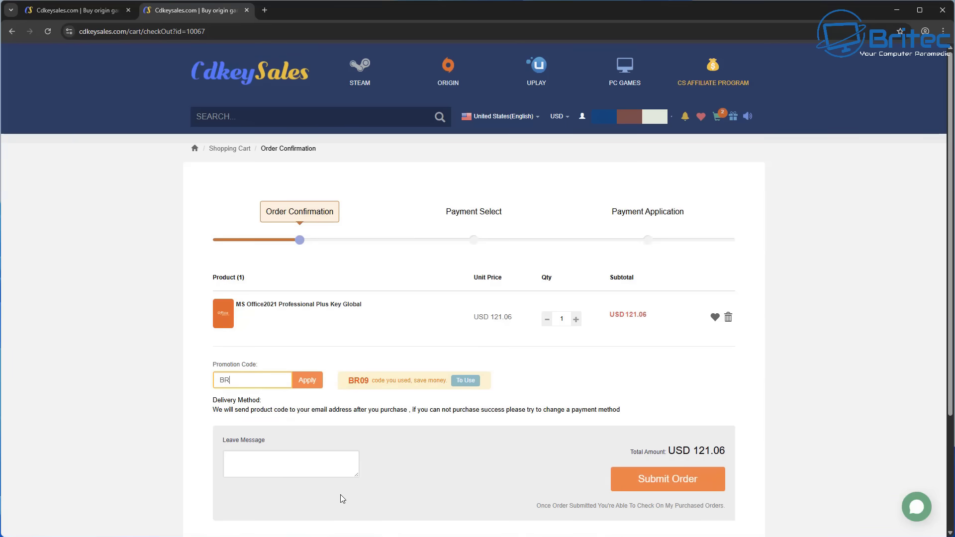
type("09")
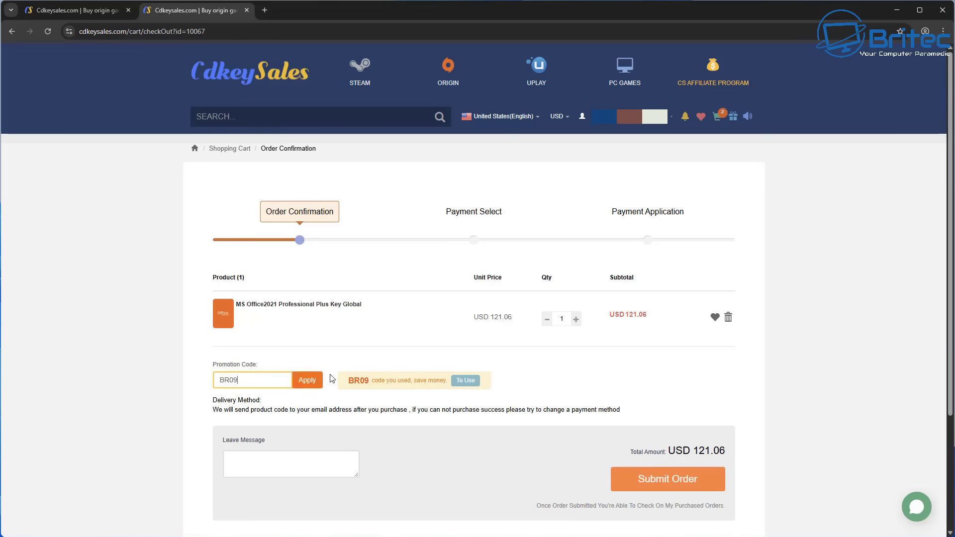
left_click(308, 381)
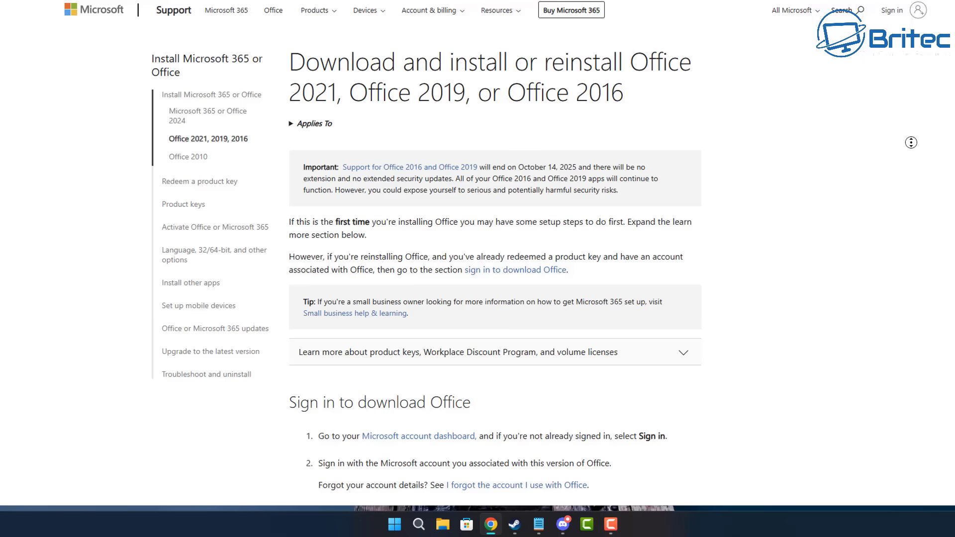
middle_click(917, 157)
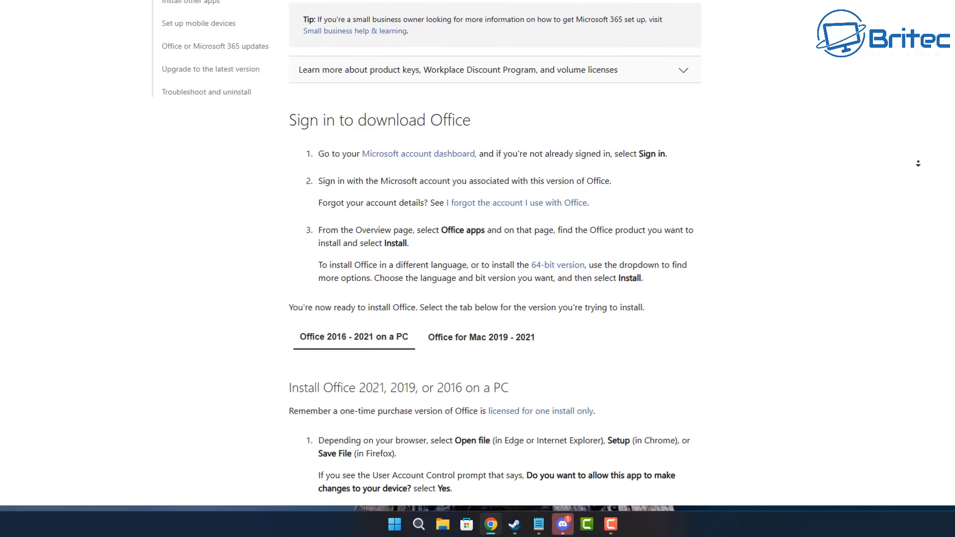
middle_click(918, 163)
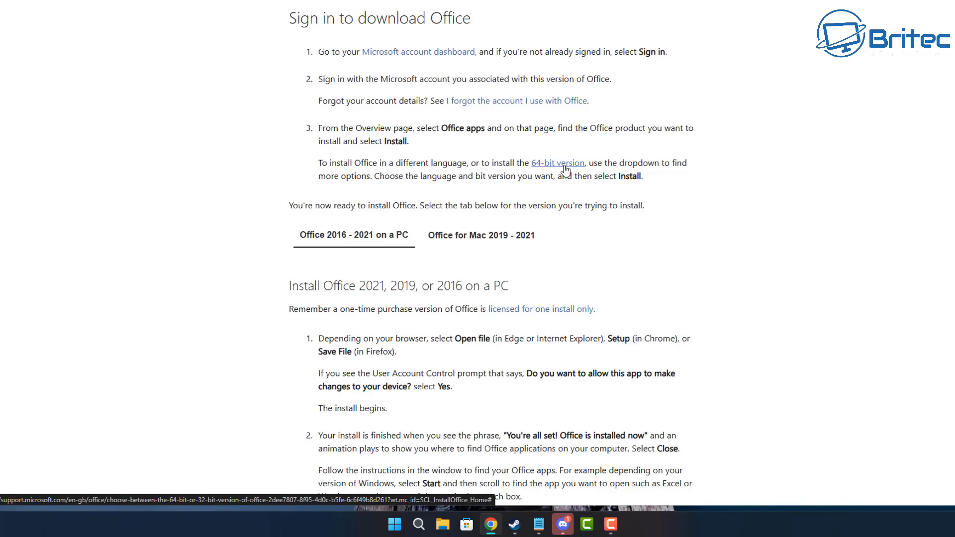
left_click(336, 240)
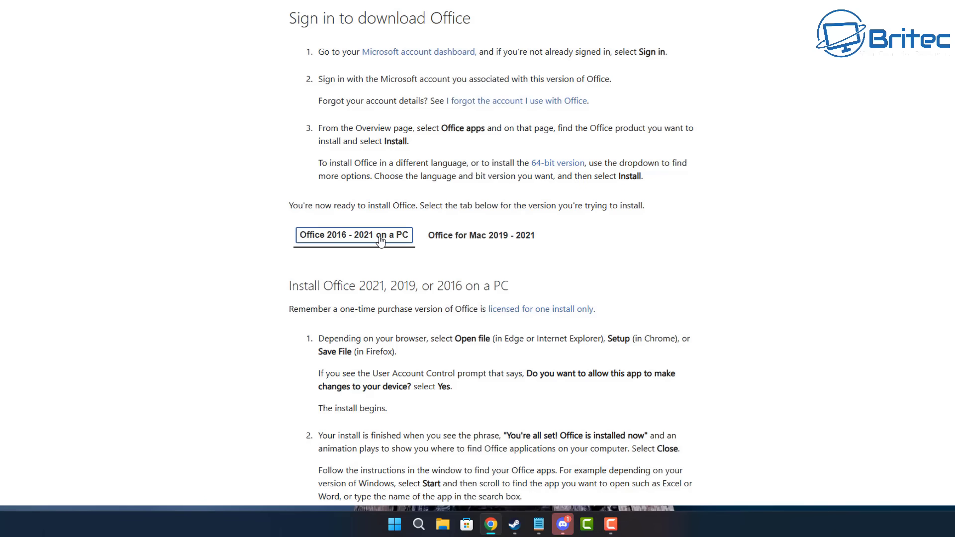
left_click(496, 240)
- Go to the Microsoft account dashboard, reject optional cookies, and sign in
left_click(406, 57)
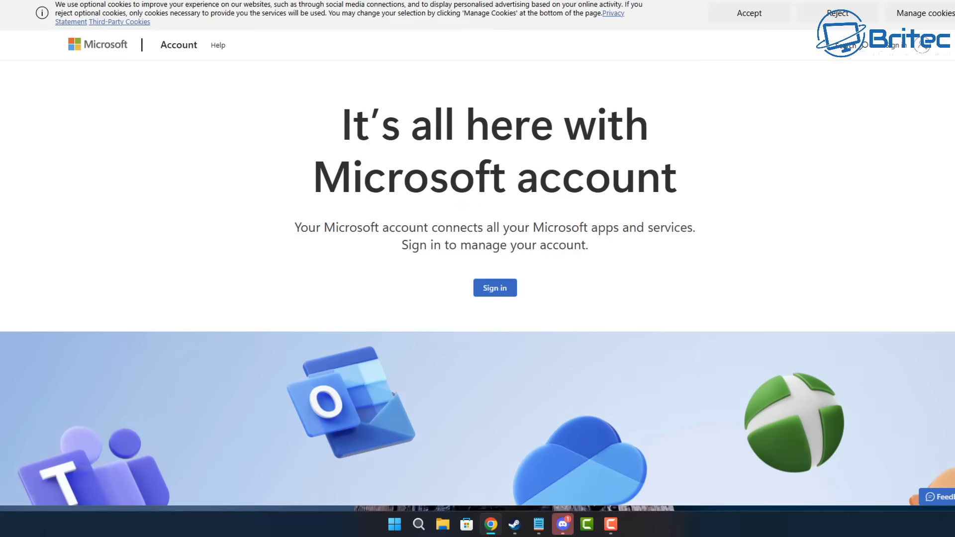
left_click(839, 15)
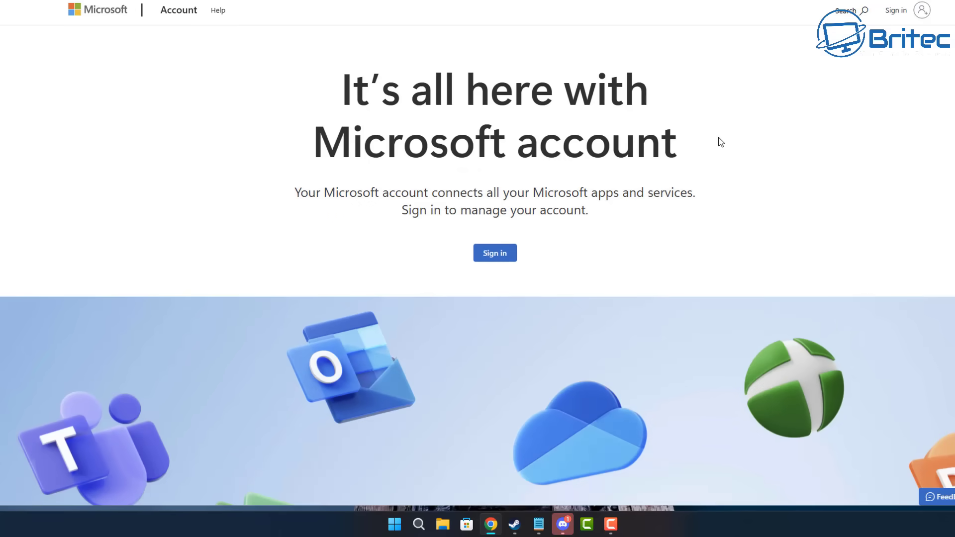
left_click(489, 258)
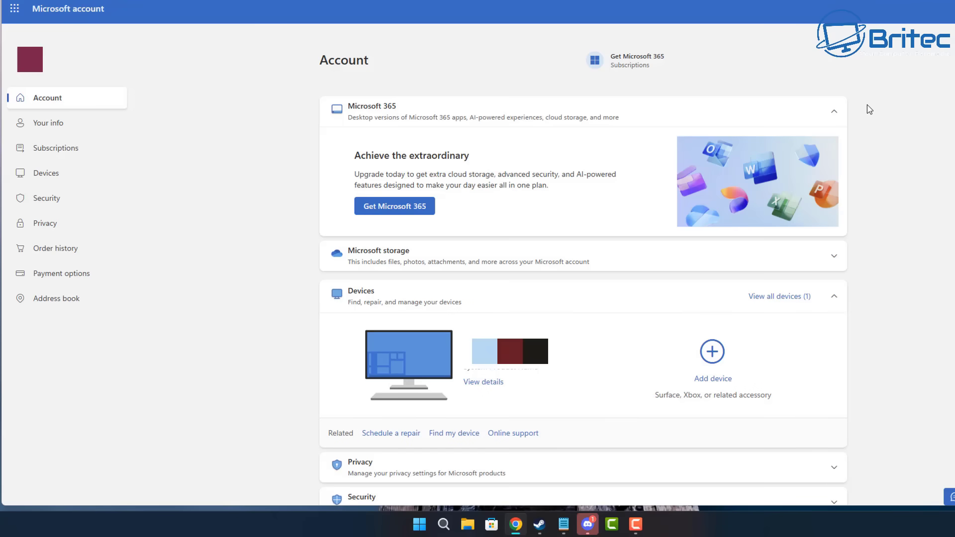
- Under Subscriptions, choose Install for Office Professional Plus 2021
left_click(71, 151)
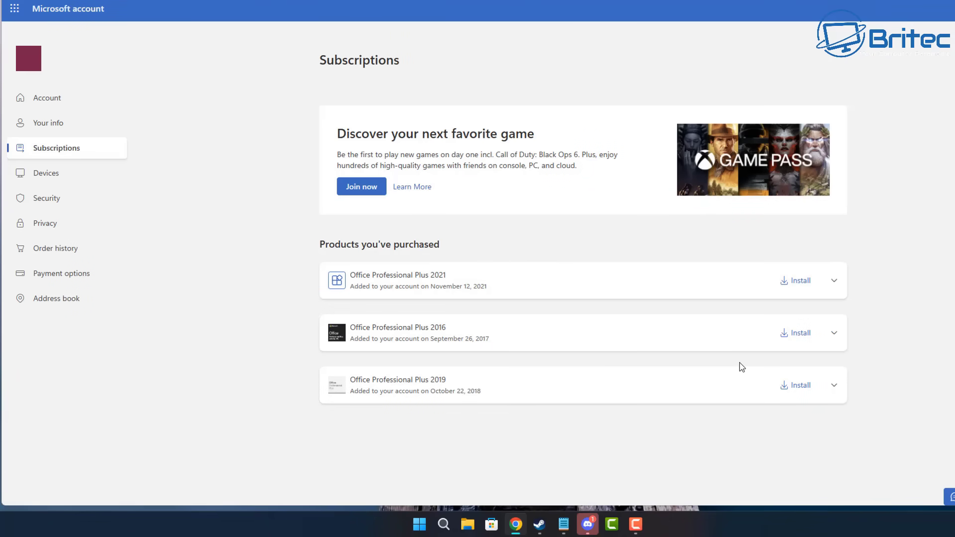
left_click(835, 282)
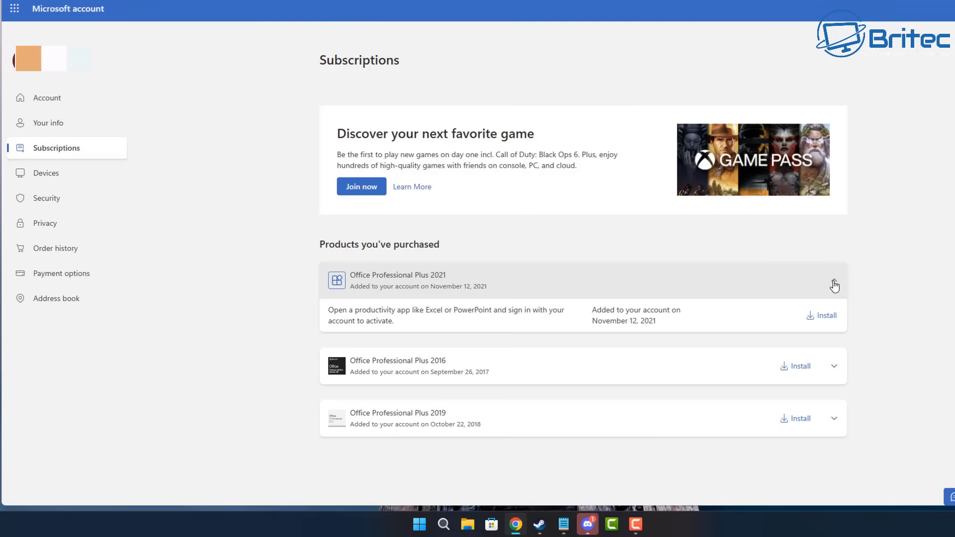
left_click(834, 284)
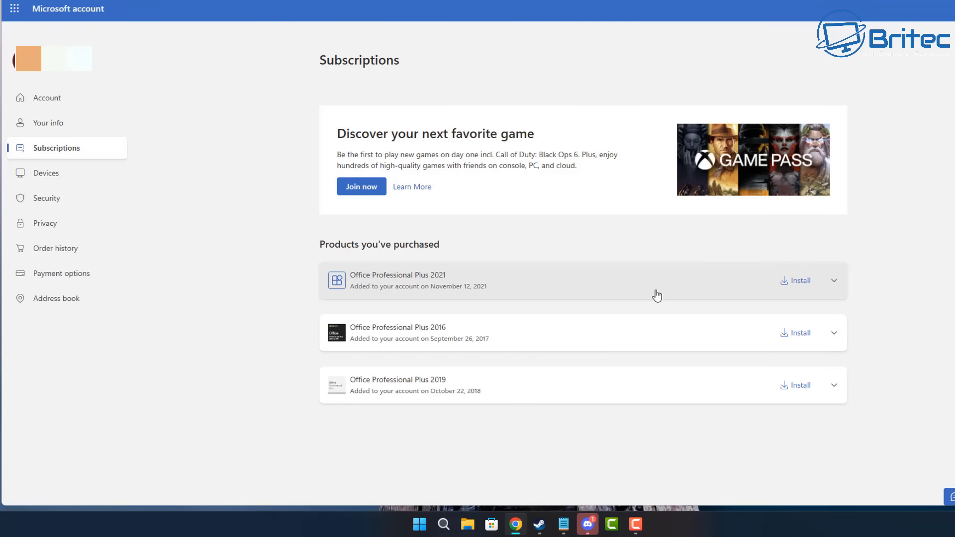
left_click(796, 284)
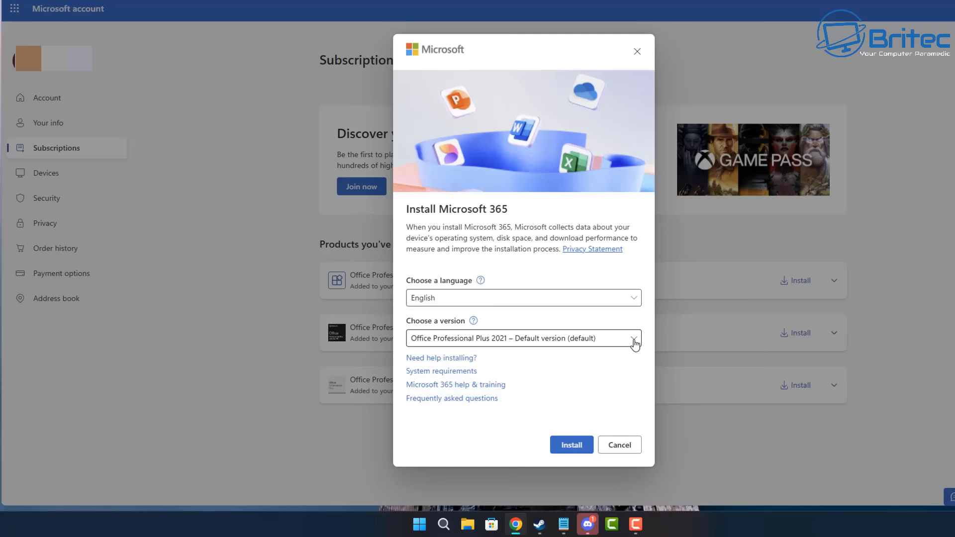
- Keep 'Default version' in English and start the Office Professional Plus 2021 installation
left_click(634, 340)
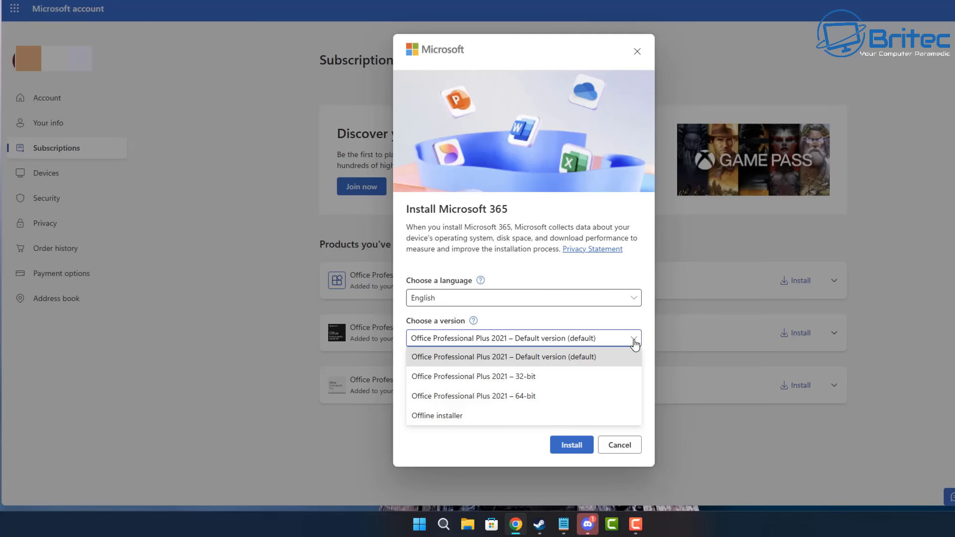
left_click(633, 341)
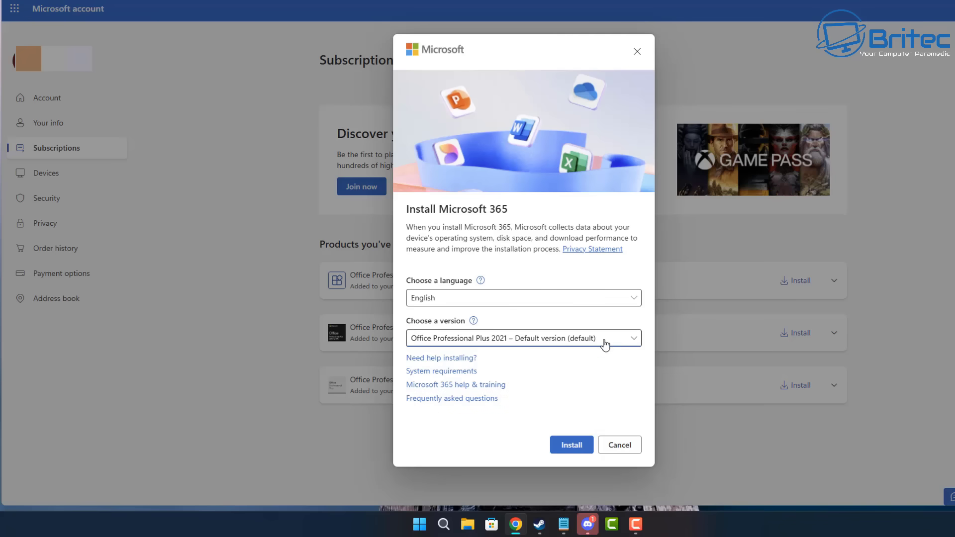
left_click(578, 451)
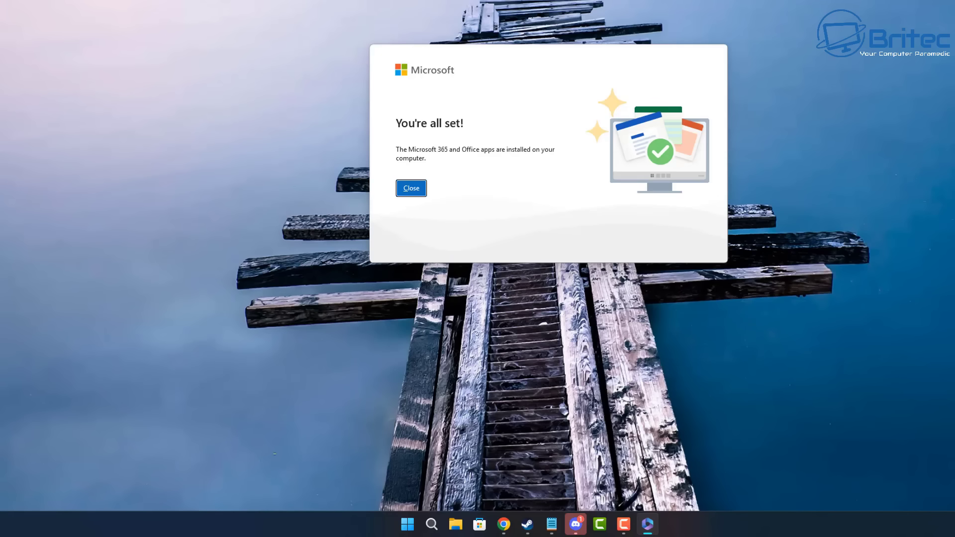
- Close the installer once it reports 'You're all set!'
left_click(412, 189)
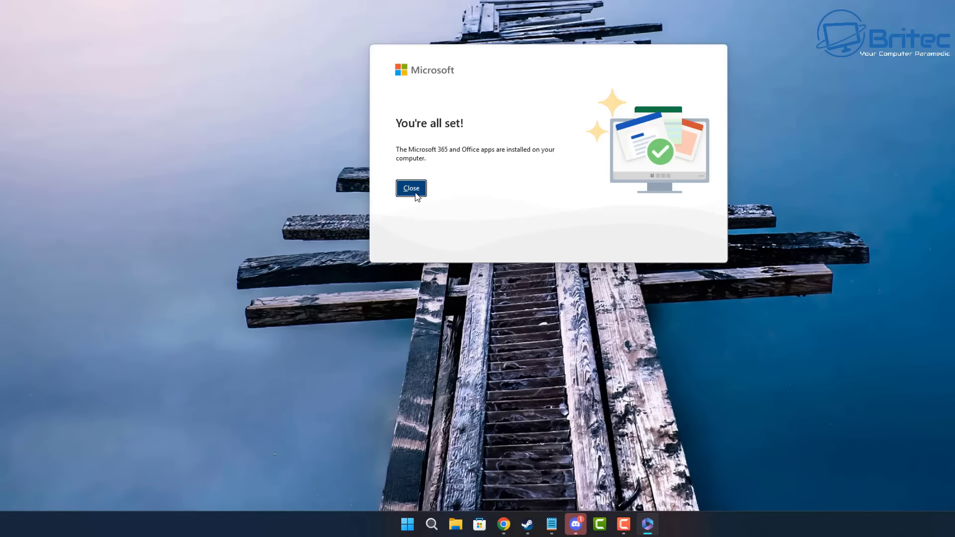
- Close the installer, search Start for 'outlock', and launch Outlook (classic)
left_click(412, 189)
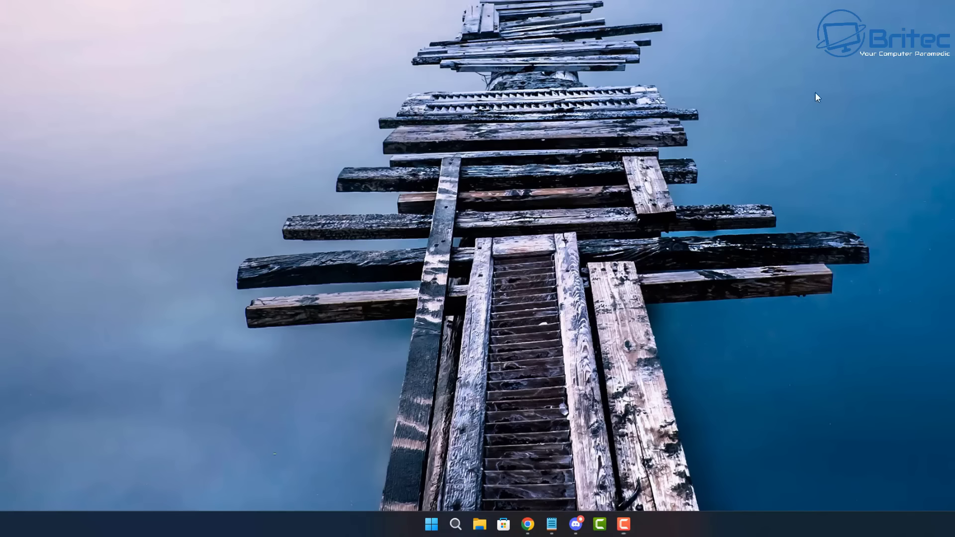
left_click(432, 529)
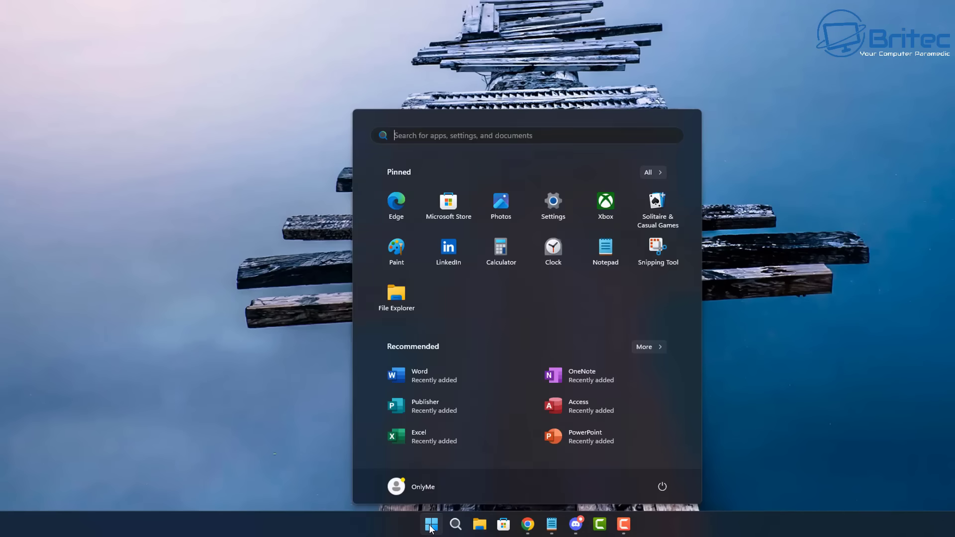
type("outlo")
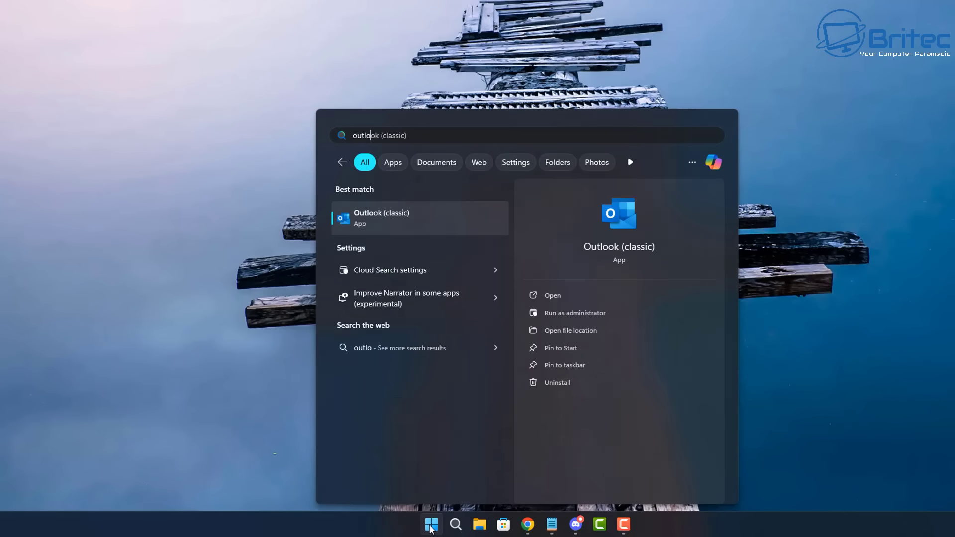
type("ck")
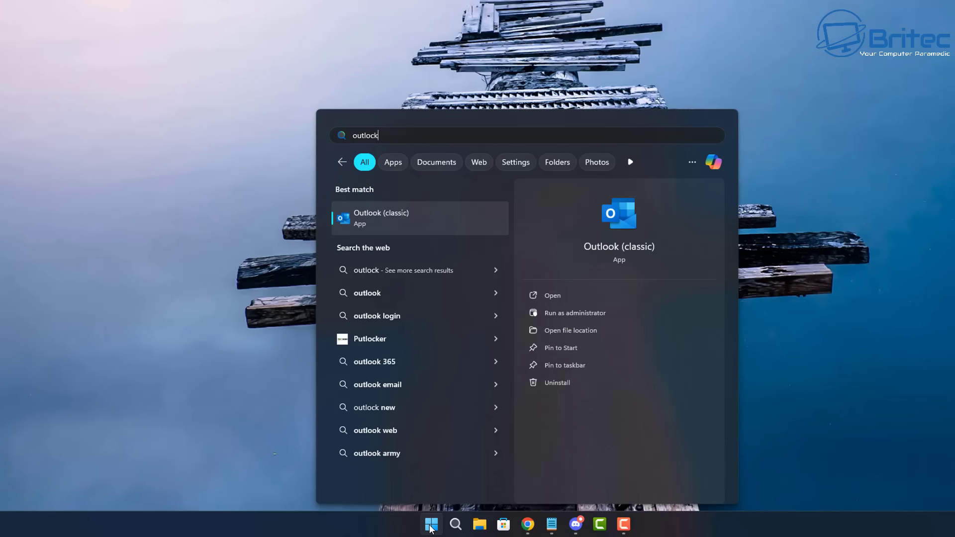
left_click(371, 220)
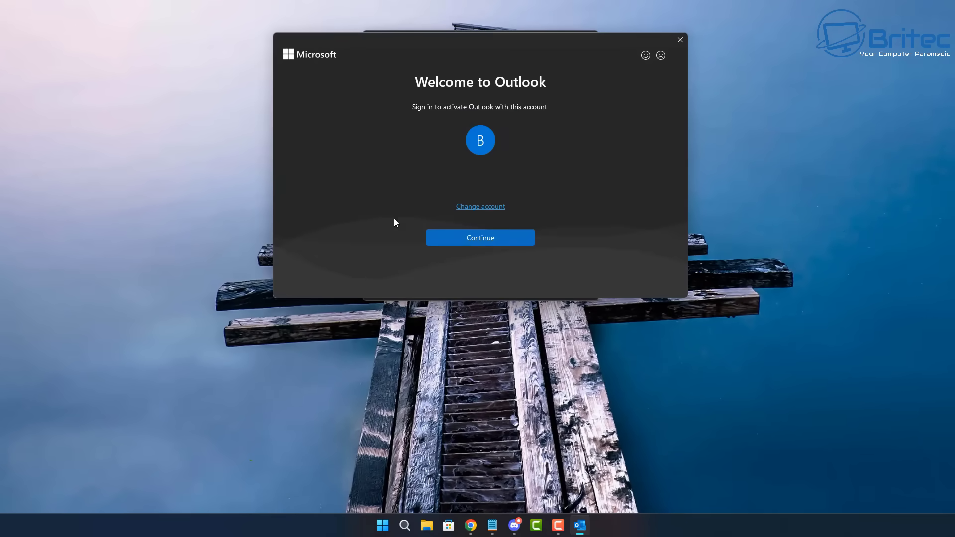
- Continue to Activate Office, paste the Microsoft account e-mail address, and submit it
left_click(488, 241)
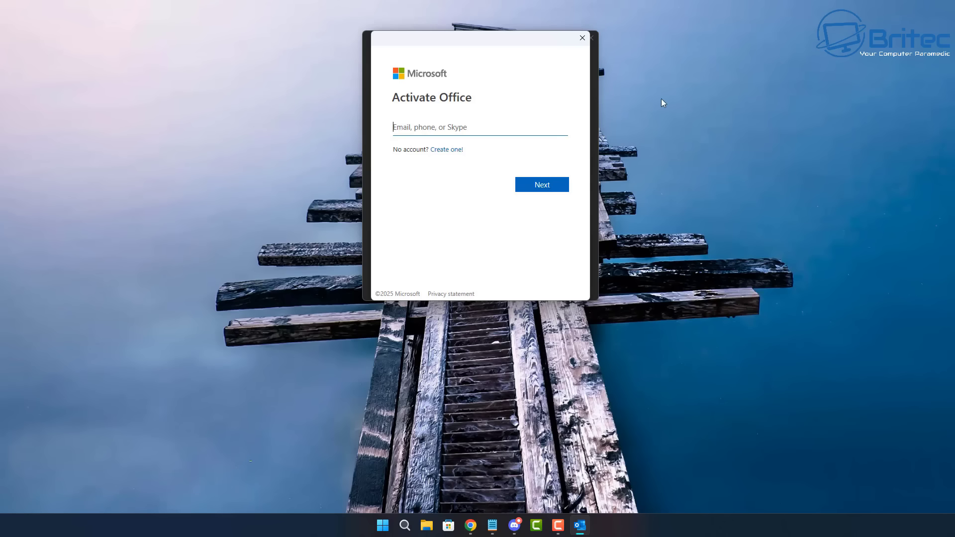
key("ctrl+v")
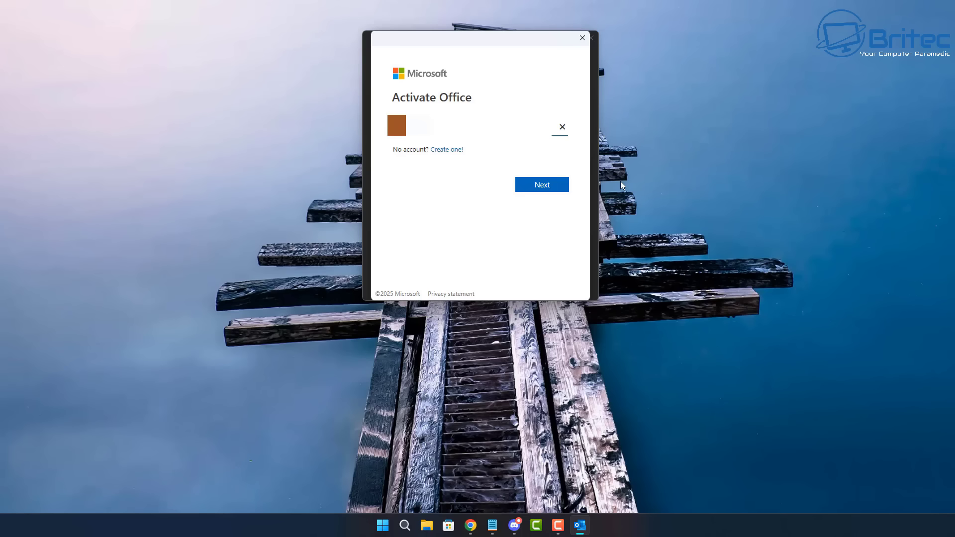
left_click(538, 188)
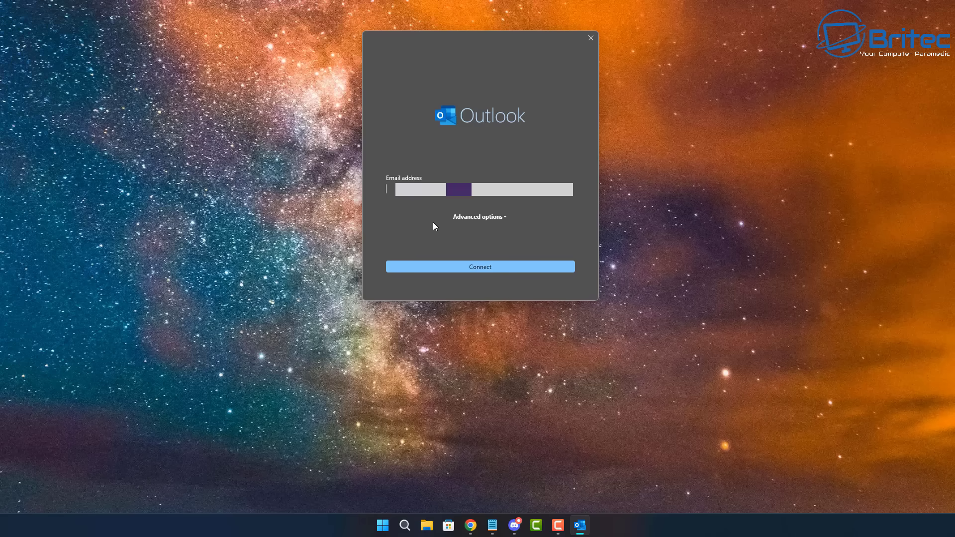
- Choose IMAP and confirm secure.emailsrvr.com server settings with SSL/TLS on ports 993 and 465
left_click(476, 268)
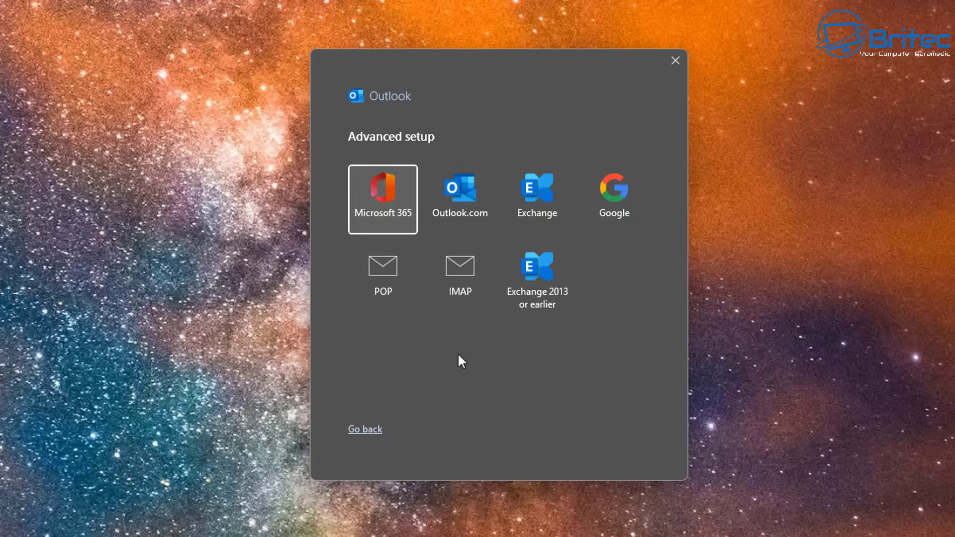
left_click(460, 273)
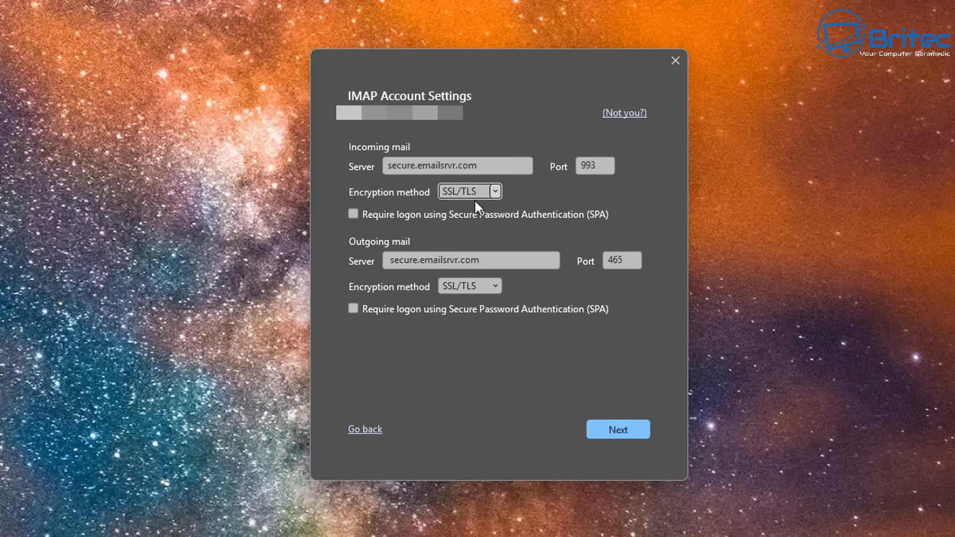
left_click(626, 429)
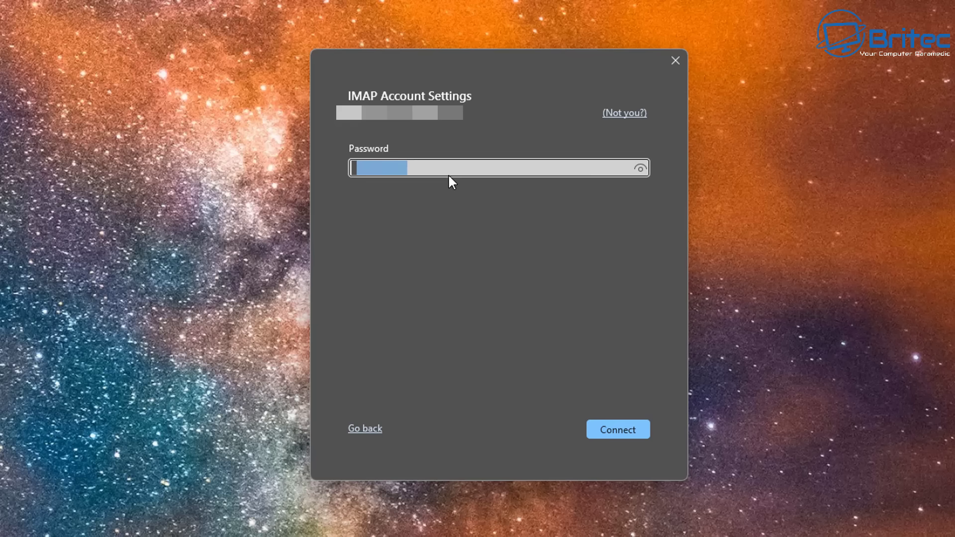
key("BackSpace")
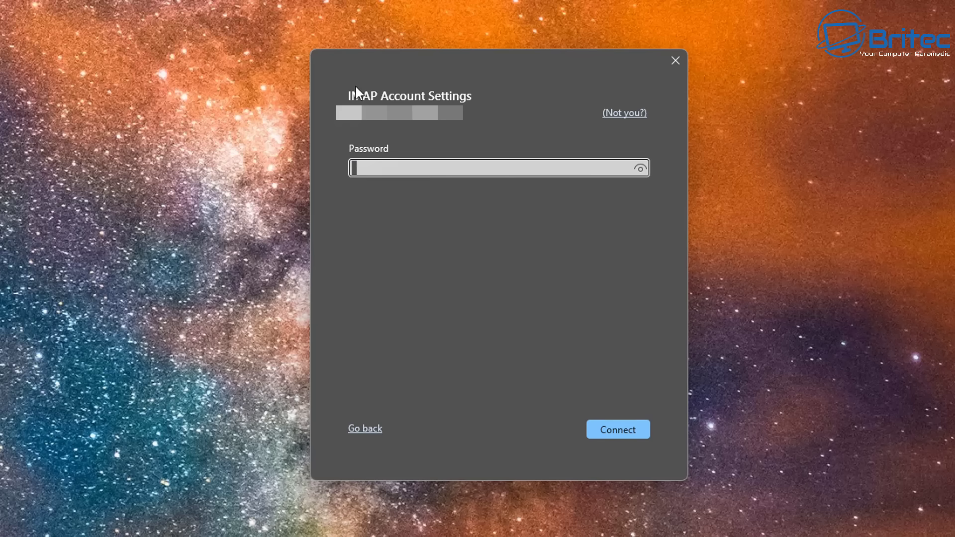
left_click(626, 431)
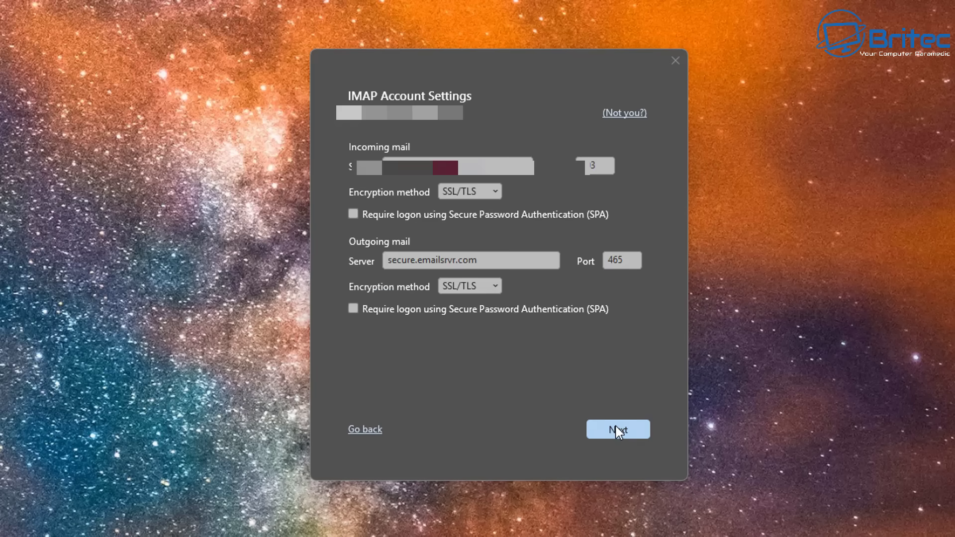
left_click(617, 429)
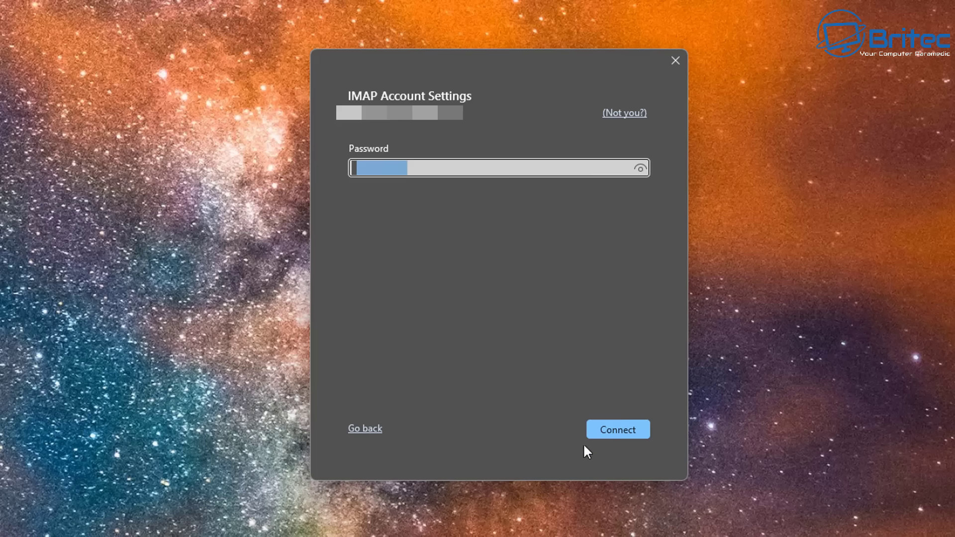
- Connect with the account password, finish setup, and open the new account's Inbox
left_click(630, 429)
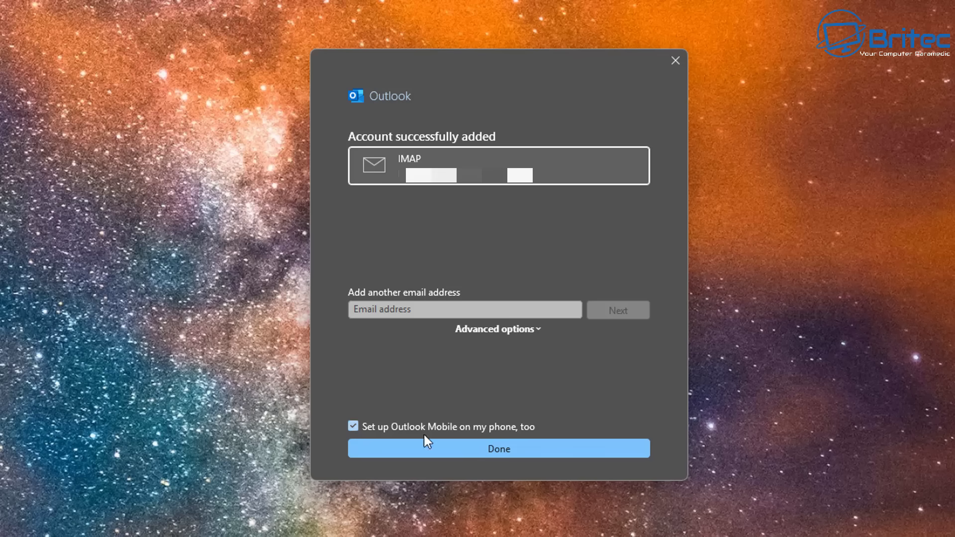
left_click(497, 448)
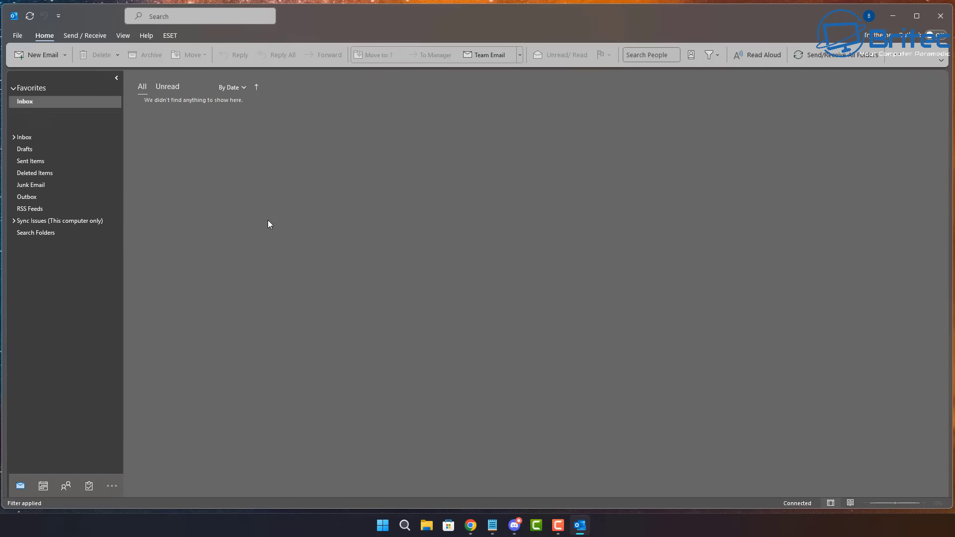
left_click(76, 135)
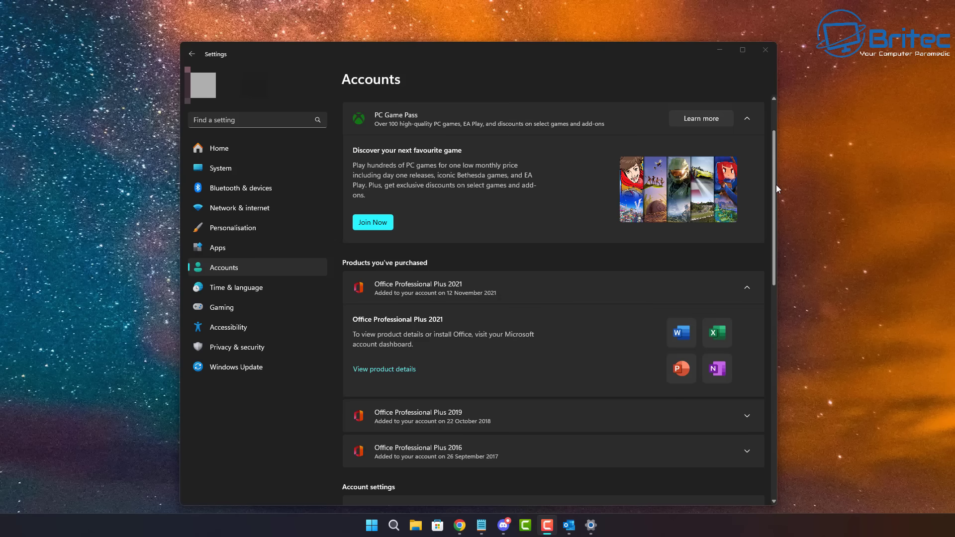
- In Accounts > Your info, stop signing in to Microsoft apps automatically to switch to a local account
left_click_drag(776, 184, 776, 244)
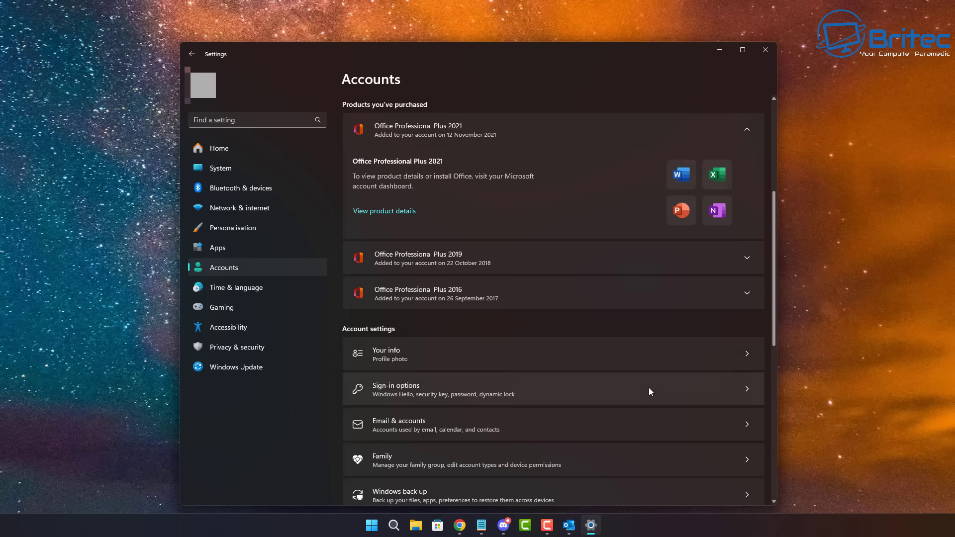
left_click(658, 362)
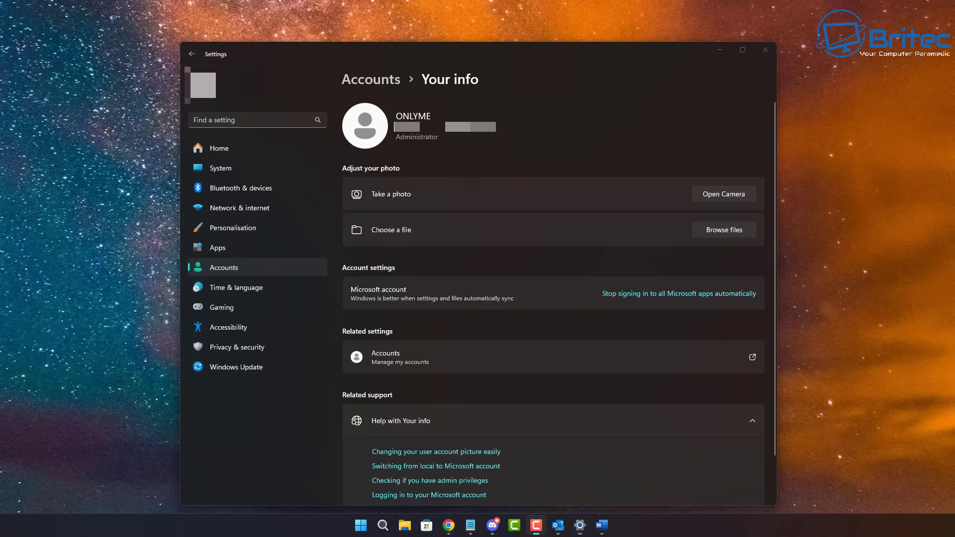
left_click(690, 296)
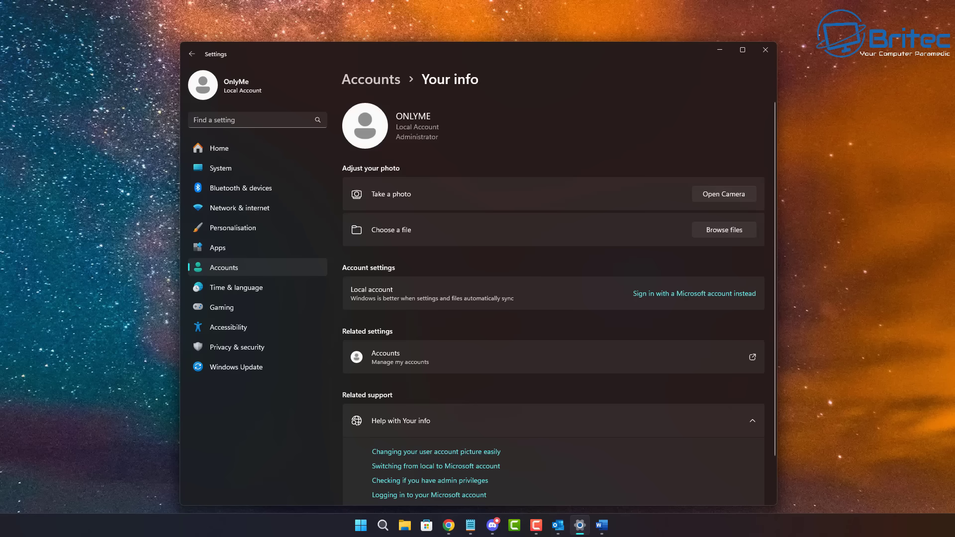
key("alt+F4")
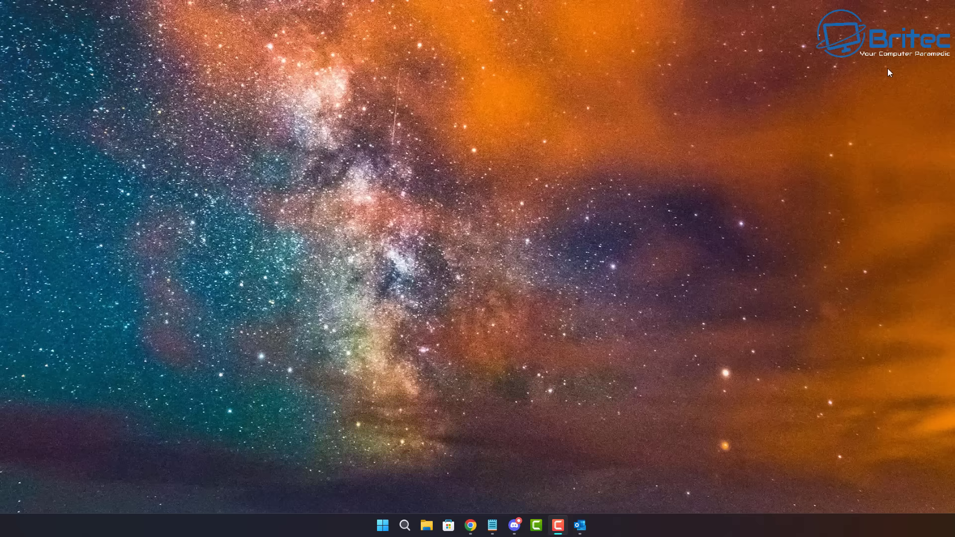